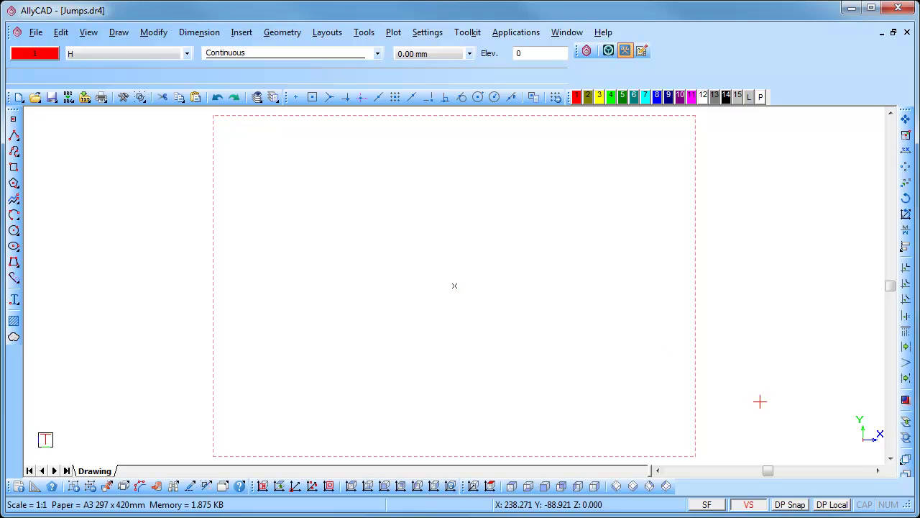
Step: Review the style choices for the Last Entered visual indicator in the system settings, keeping the CrossX style
drag(770, 471, 729, 470)
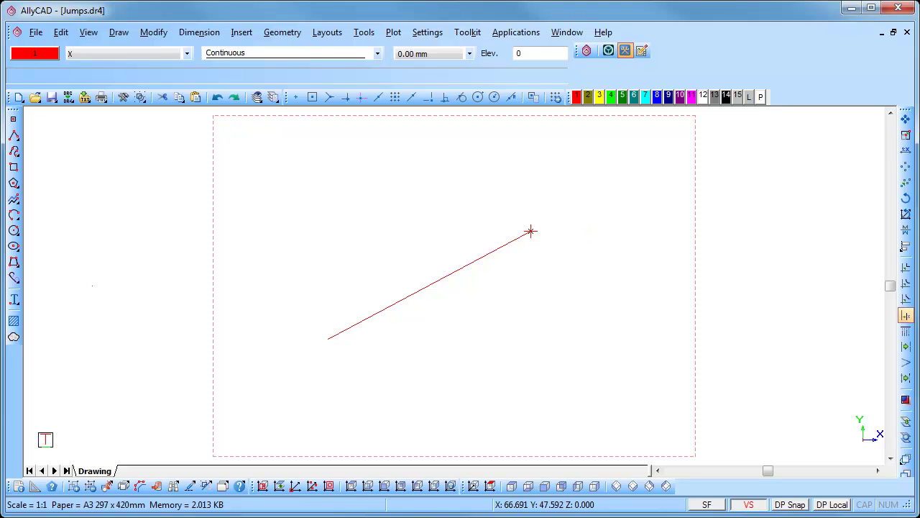
click(436, 34)
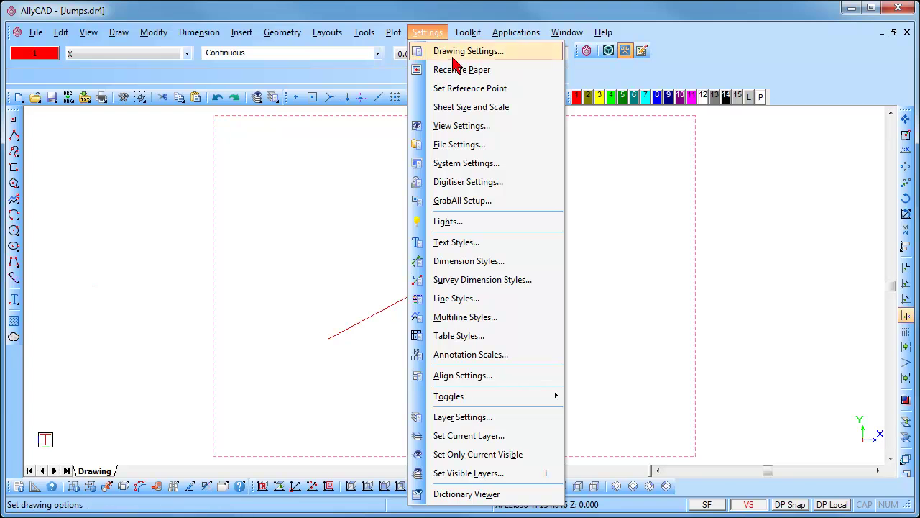
click(473, 164)
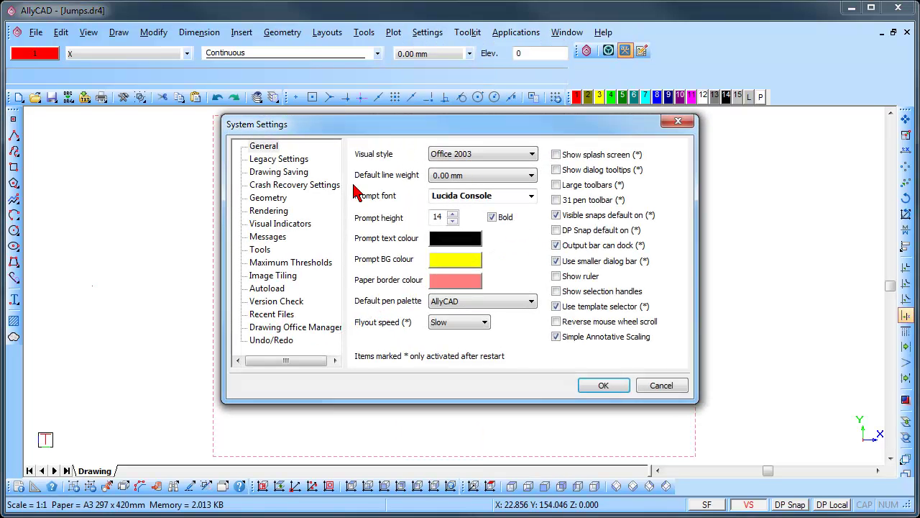
click(305, 227)
click(432, 158)
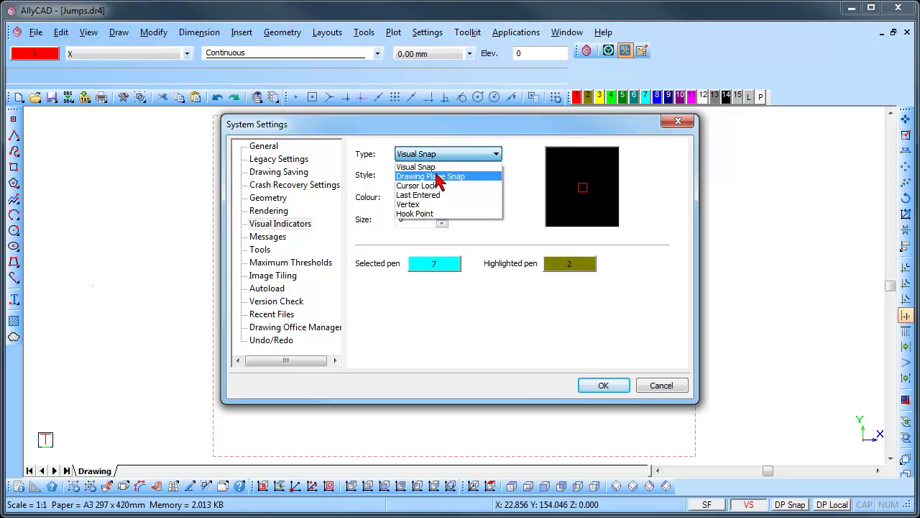
click(438, 199)
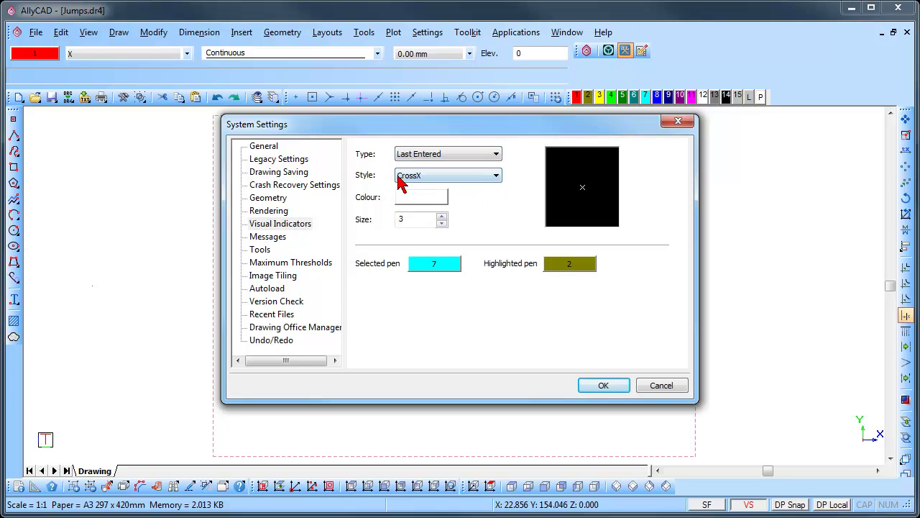
click(469, 180)
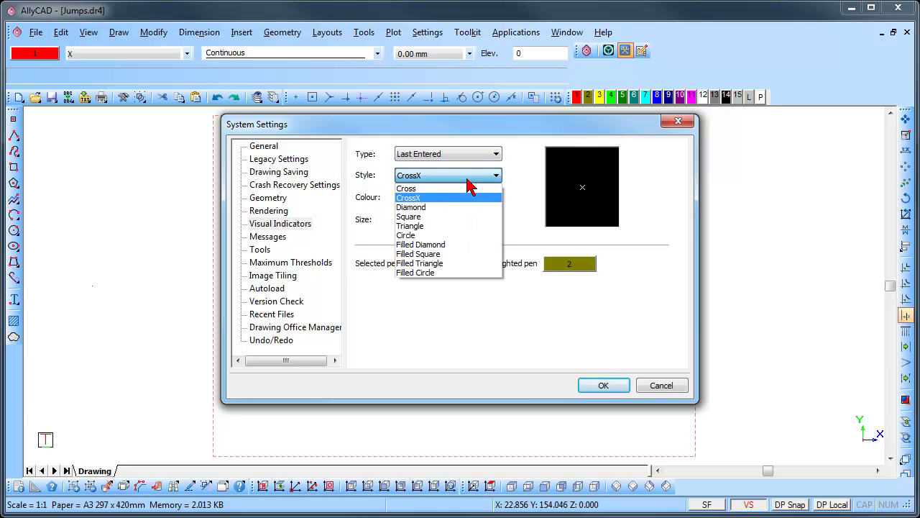
click(603, 386)
click(605, 385)
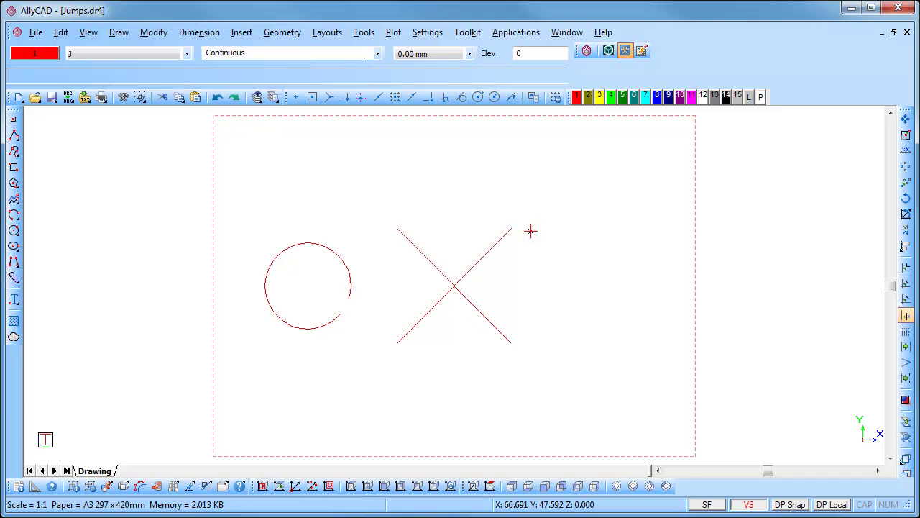
Step: Jump the cursor to the right-hand ends of the two crossed lines, the open arc's end and the arc's centre
click(511, 229)
click(511, 343)
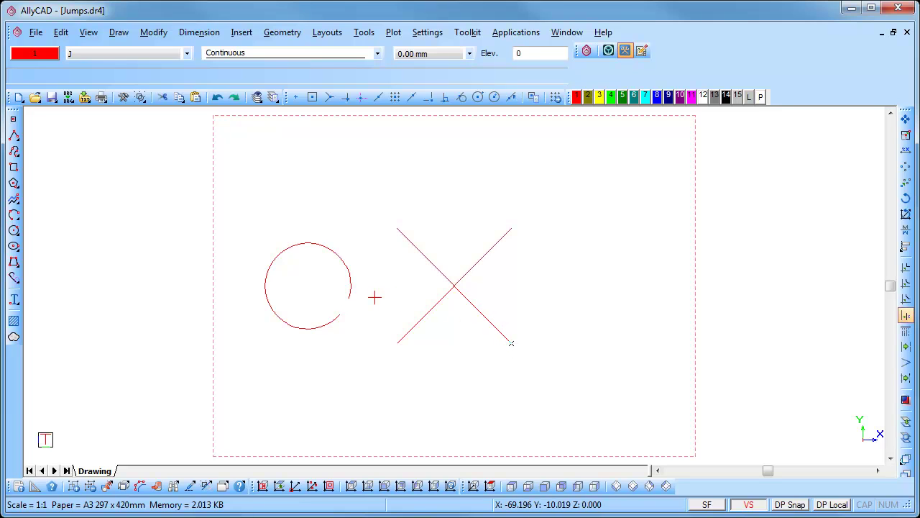
click(348, 297)
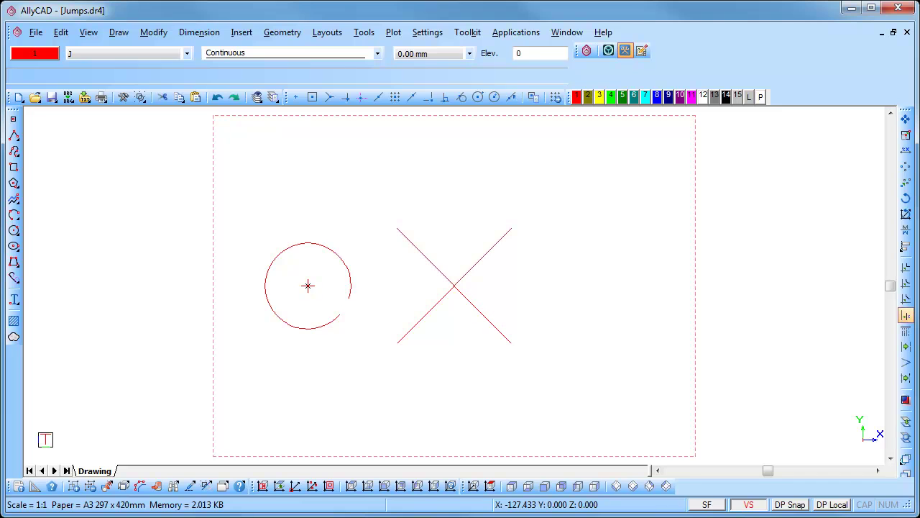
click(307, 286)
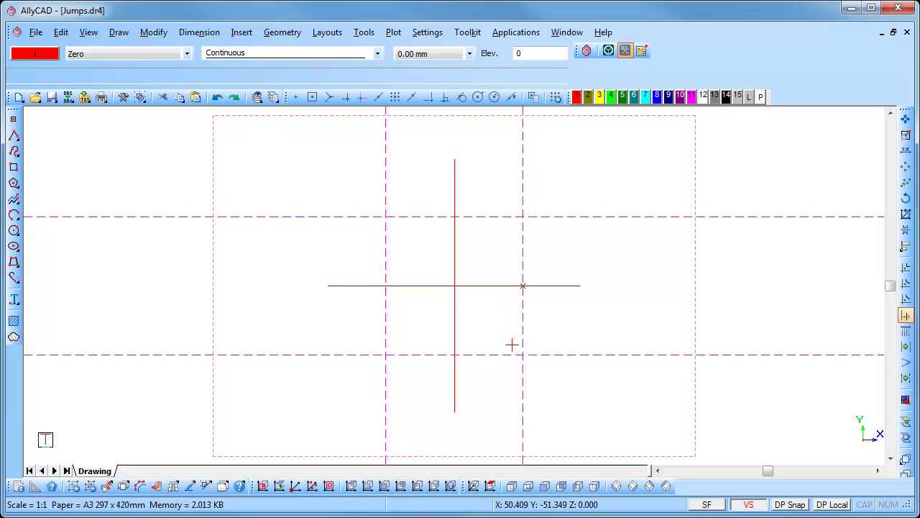
Step: Jump the cursor to the nearest points on the right vertical dashed line and the horizontal solid line, and to the diagonal line's midpoint
text(N)
click(523, 322)
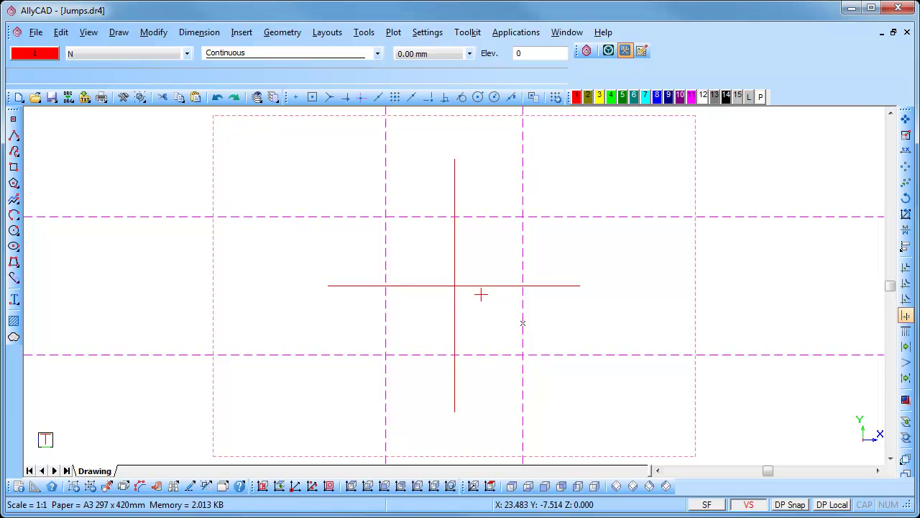
key(l)
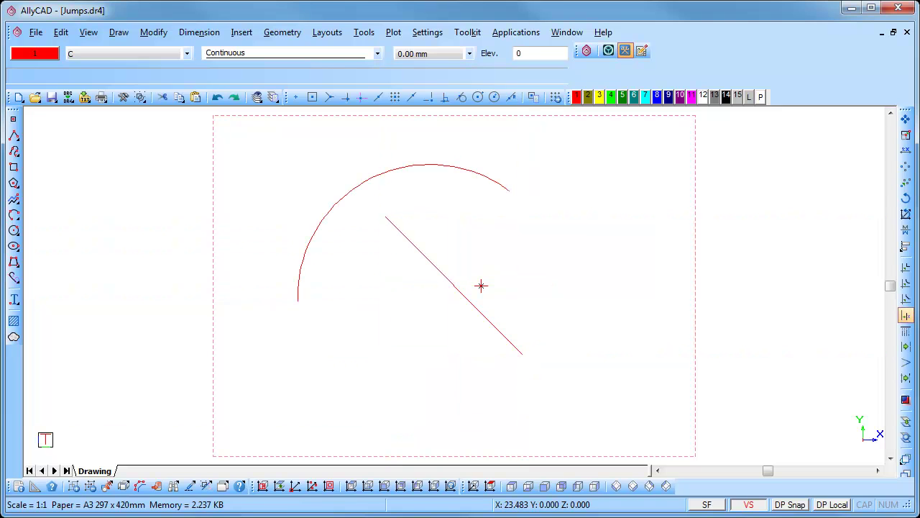
key(m)
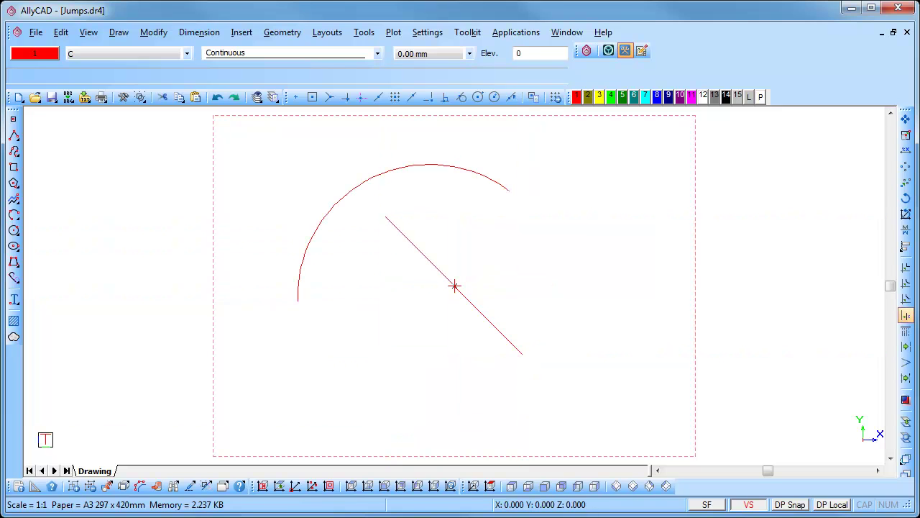
key(m)
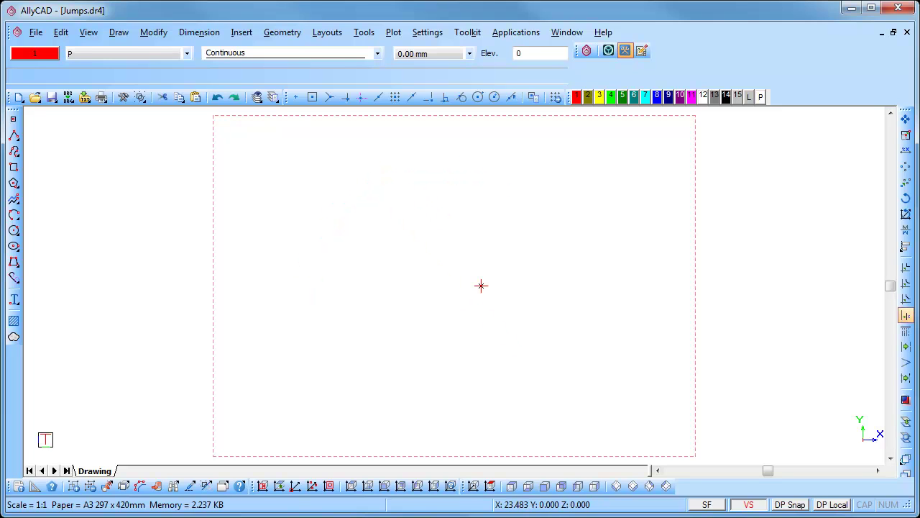
Step: Draw a line from the origin with a polar jump of distance 120 and bearing 45°, and undo it
click(123, 33)
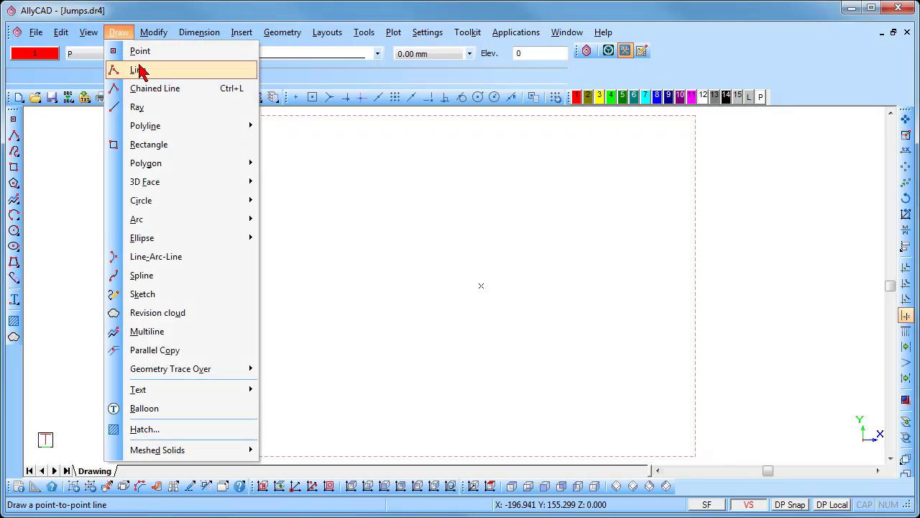
click(140, 71)
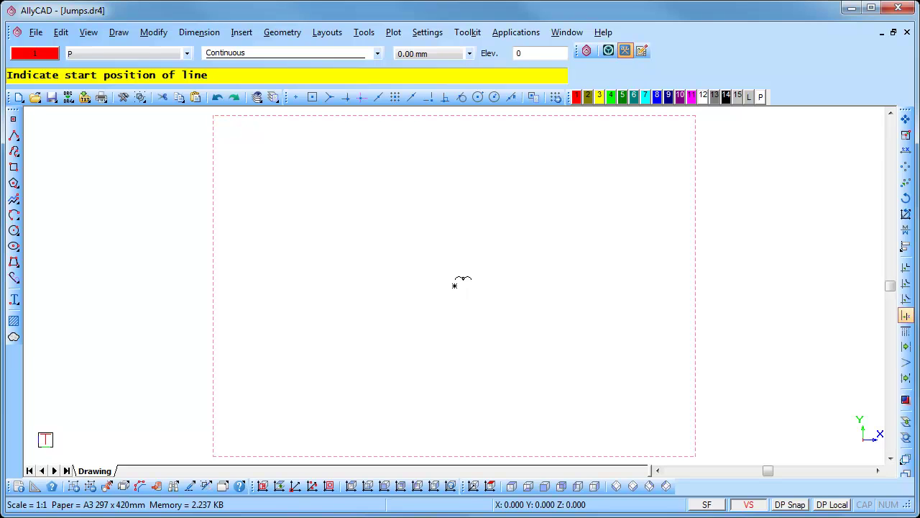
click(454, 285)
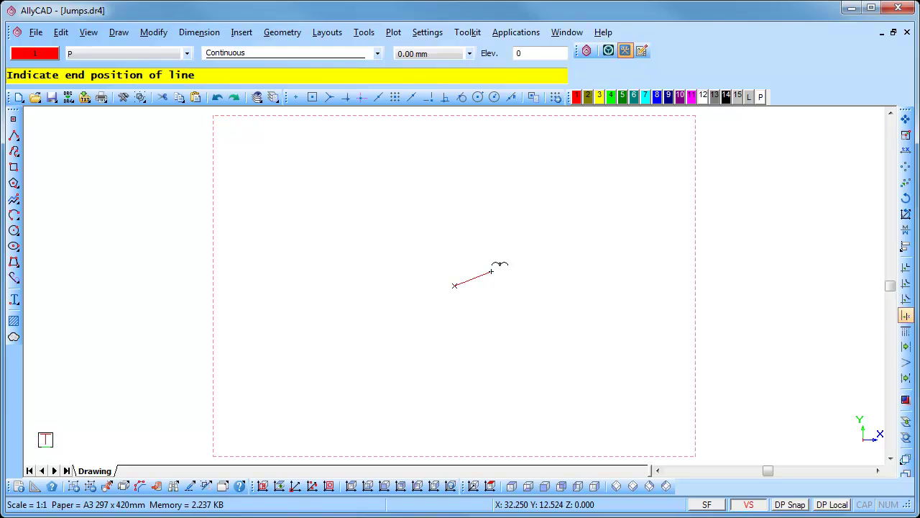
key(p)
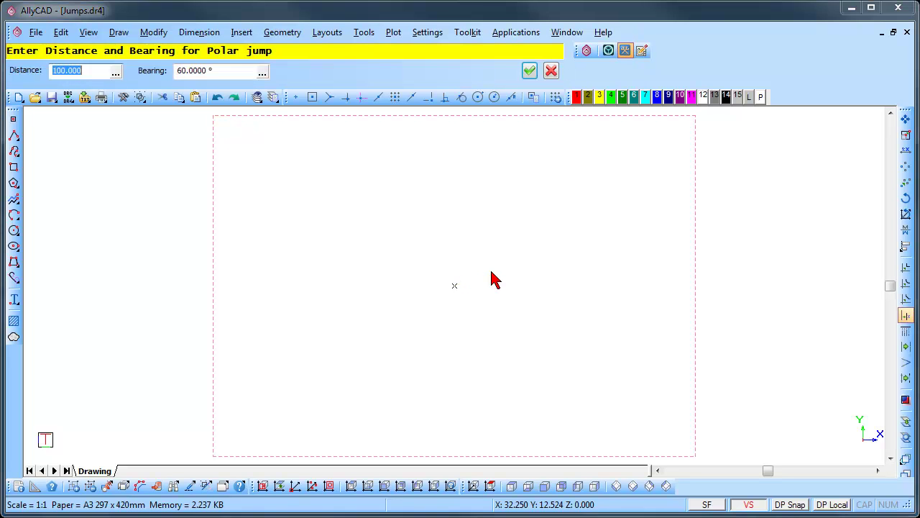
text(120)
key(Tab)
text(45)
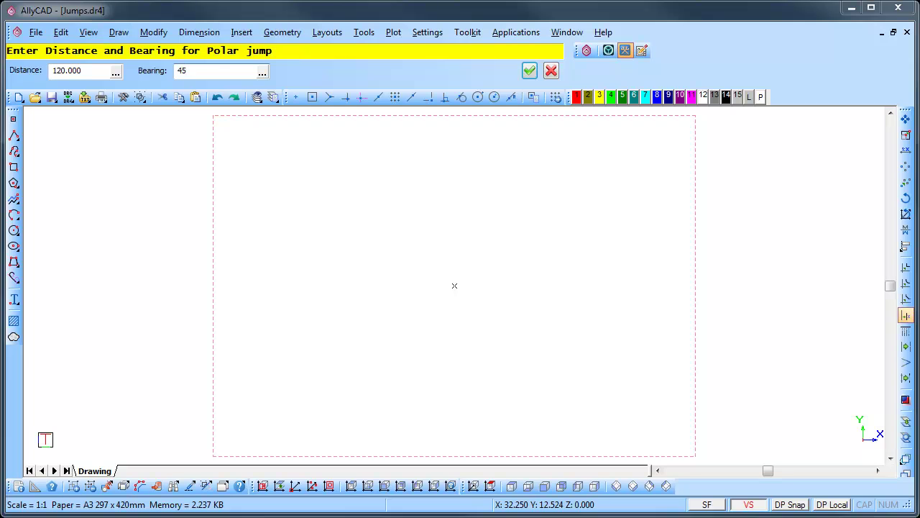
key(Return)
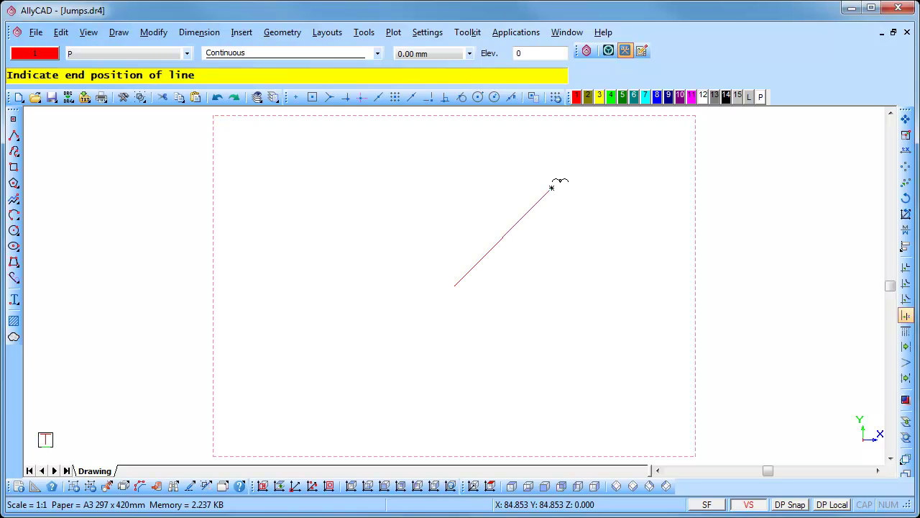
click(552, 188)
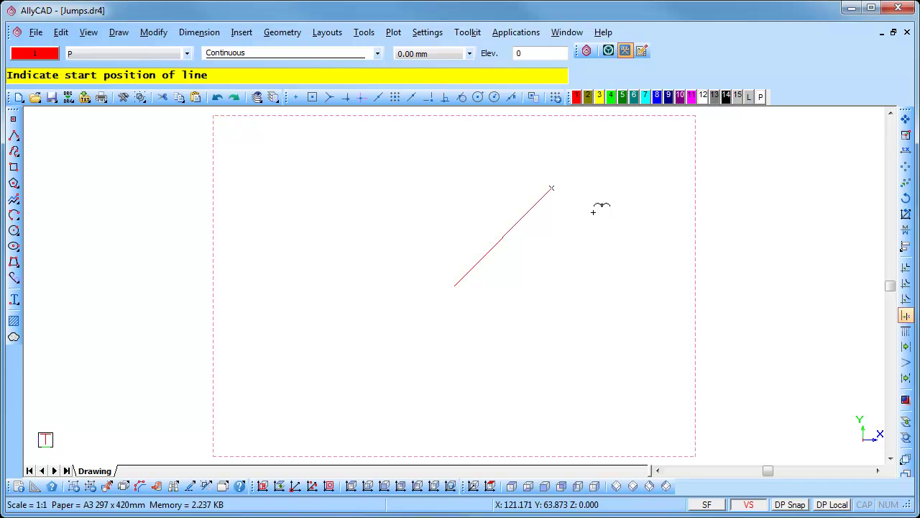
key(ctrl+z)
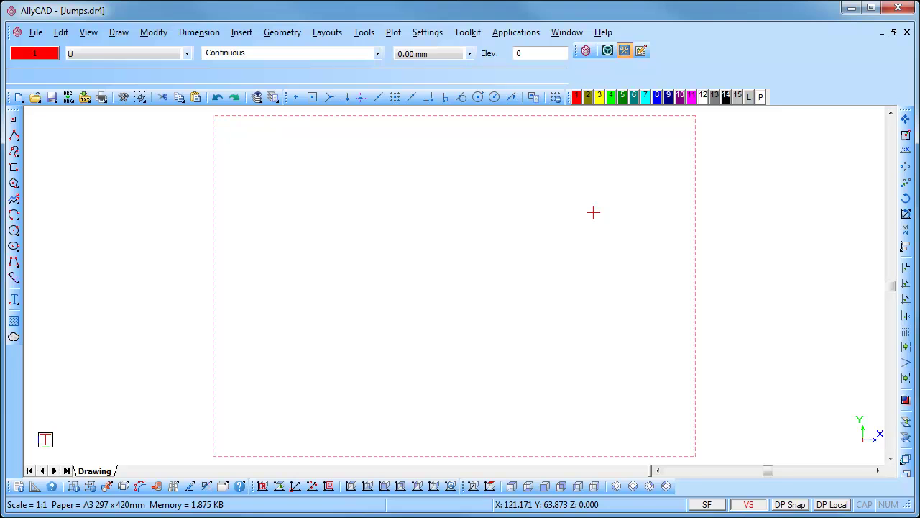
Step: Jump the cursor to the coordinates X 40, Y 30
key(j)
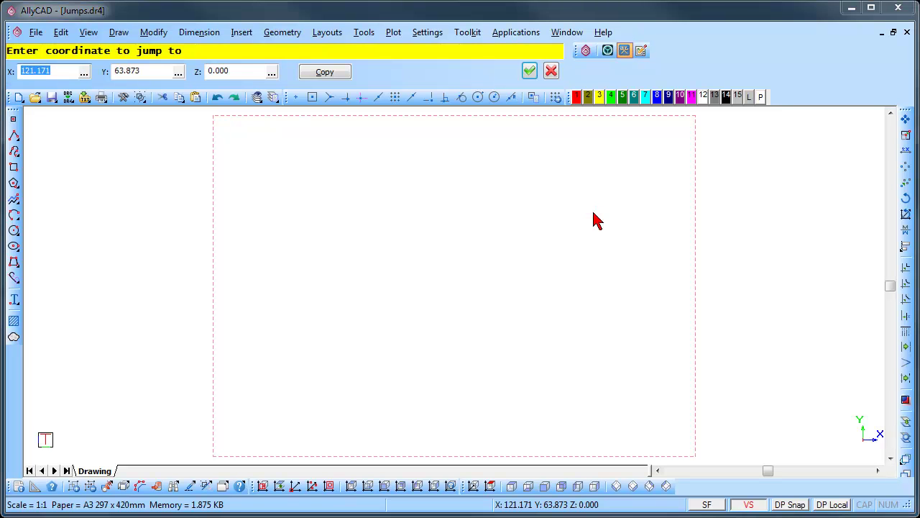
text(40)
key(Tab)
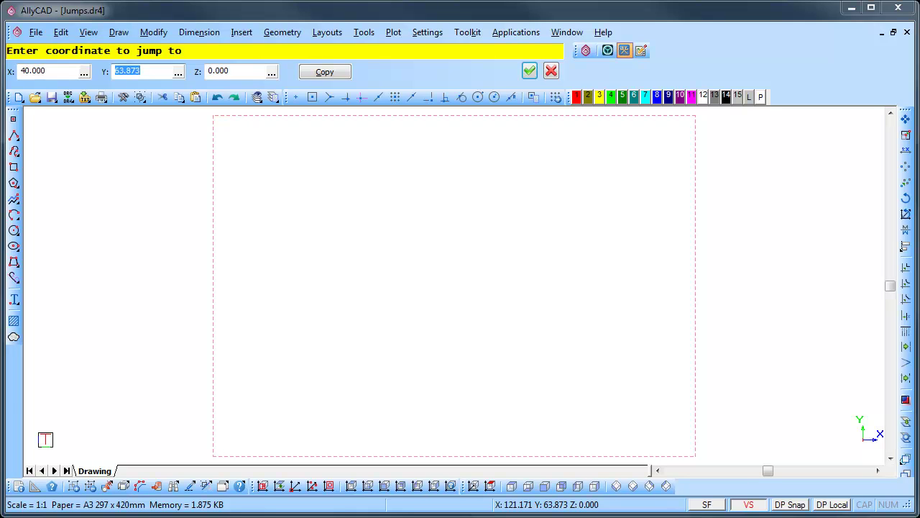
text(30)
click(532, 75)
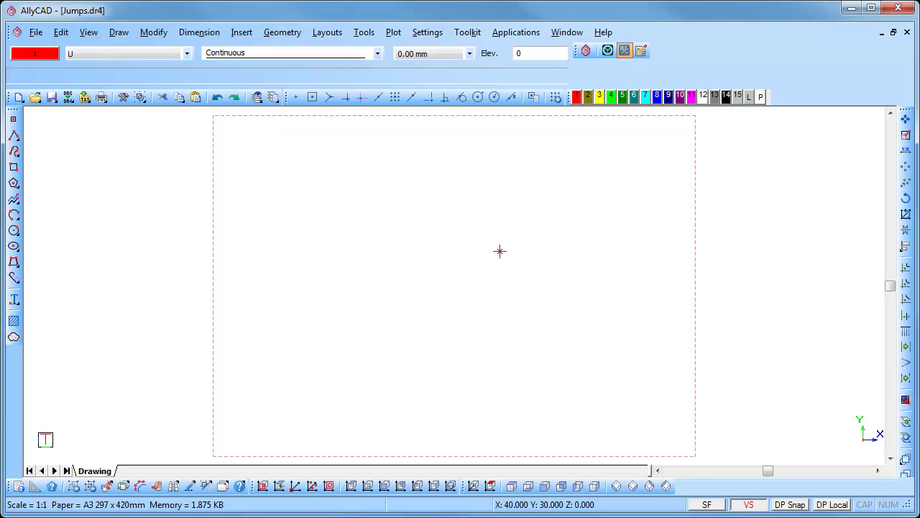
Step: Make ratio jumps with factor 0.25 on the left slanted line, measured from its upper end and from its lower end
key(ctrl+z)
key(r)
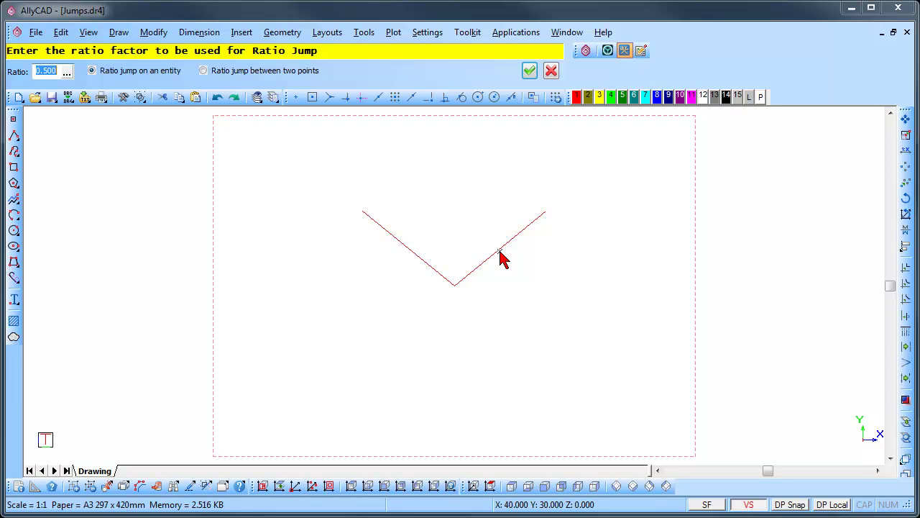
text(0.25)
click(382, 233)
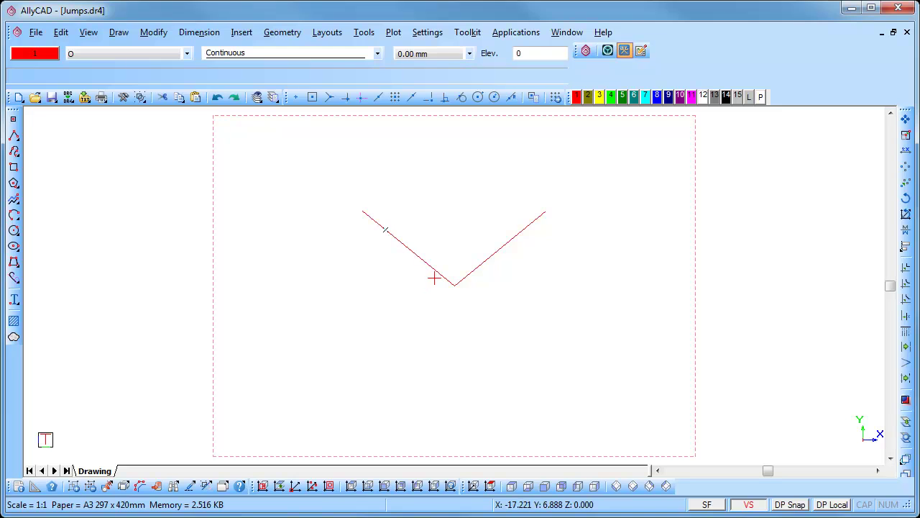
key(r)
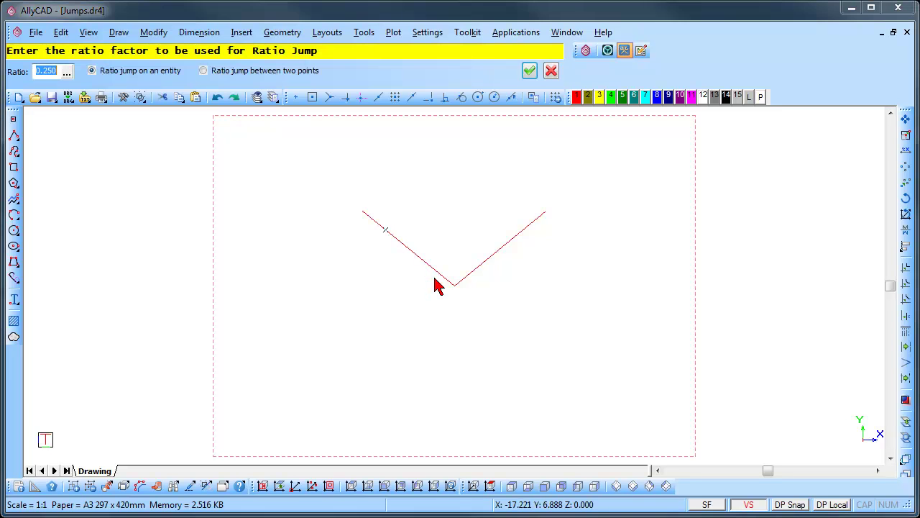
key(Return)
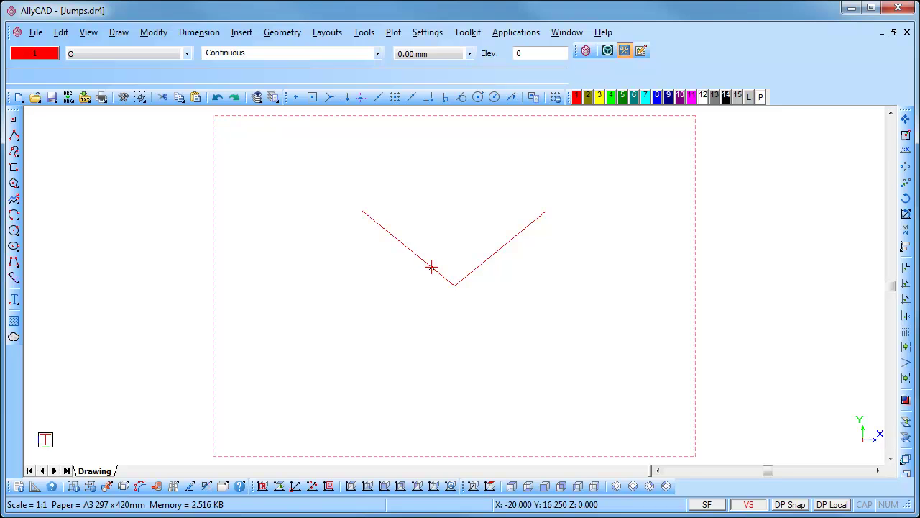
Step: Make a ratio jump of 0.25 between two points, from the left line's upper end to the right line's upper end
key(r)
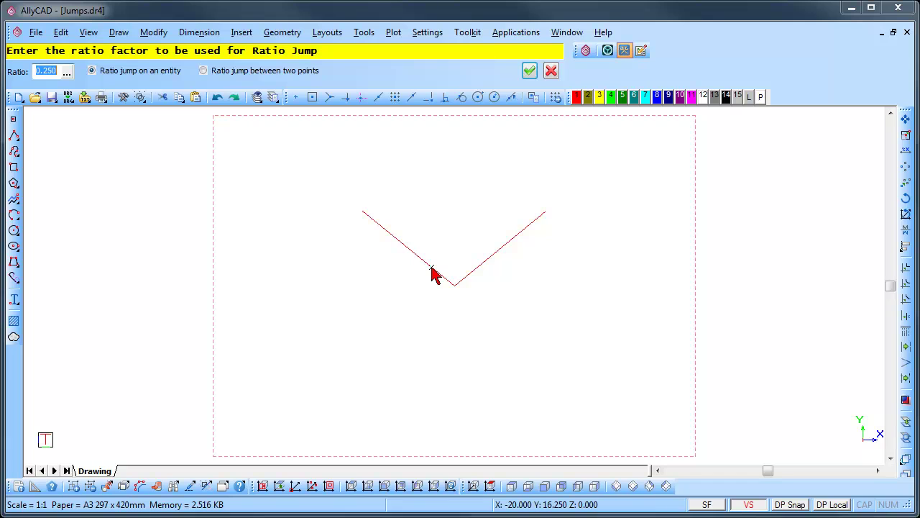
click(224, 75)
key(Return)
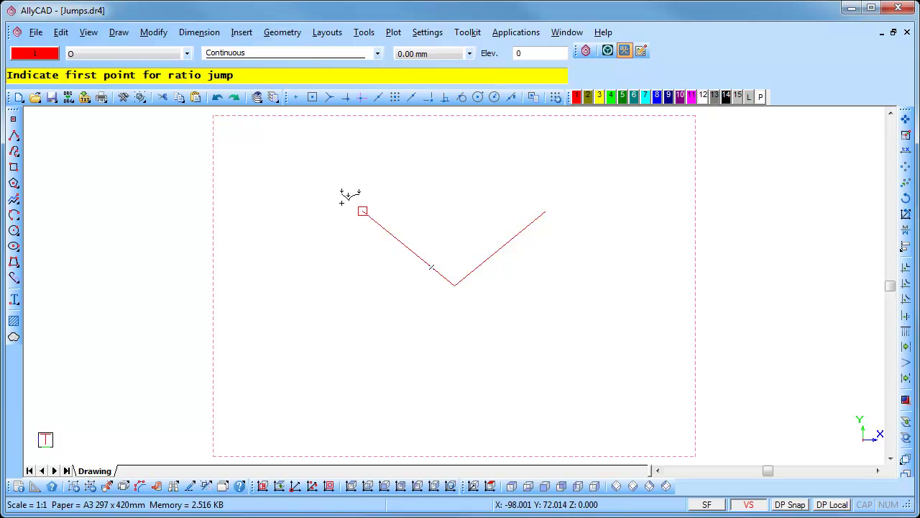
click(363, 210)
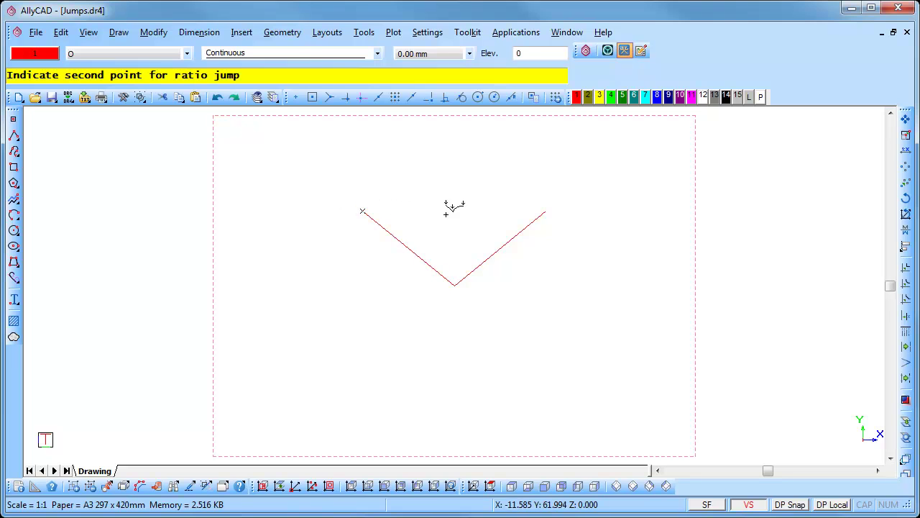
click(563, 212)
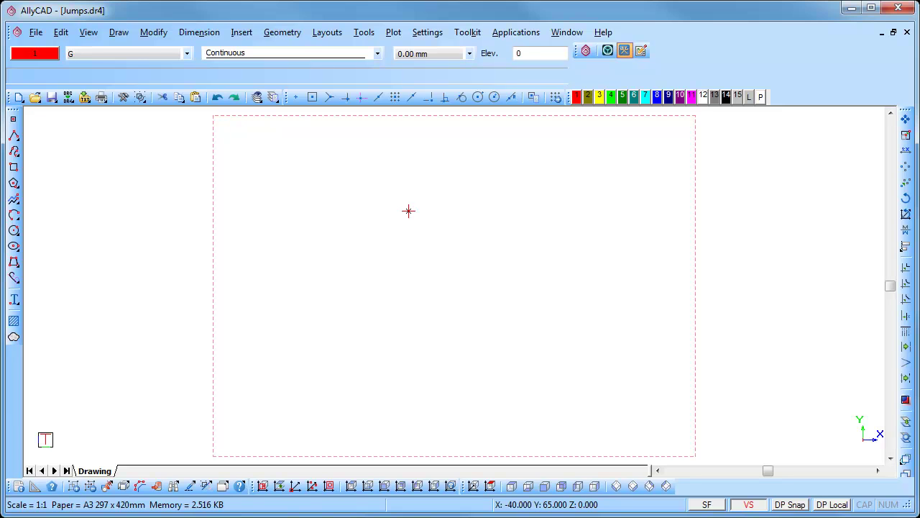
Step: Go through the grid visibility option in the view settings, accept the dialog and turn on the grid display
click(424, 34)
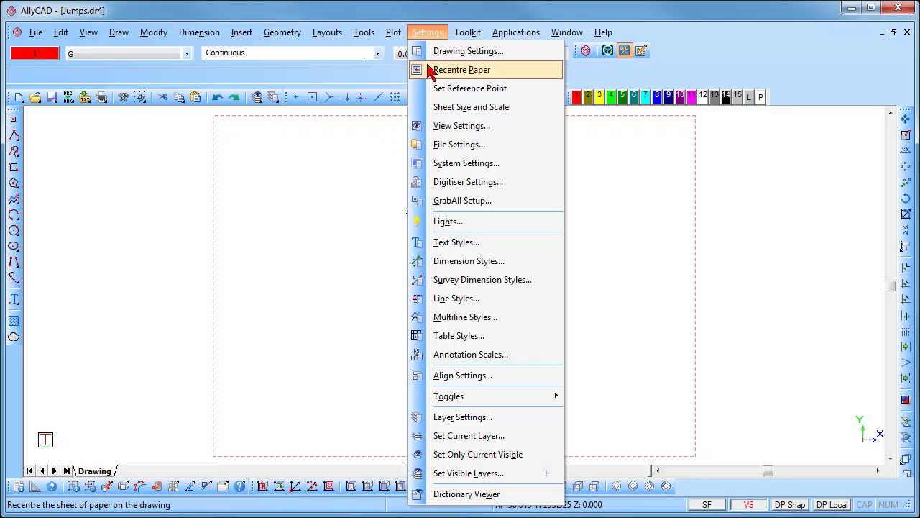
click(450, 126)
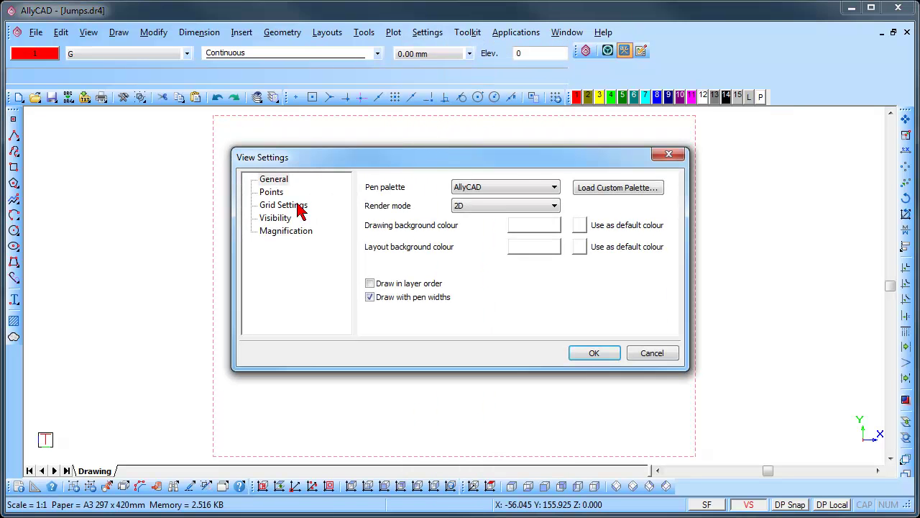
click(288, 205)
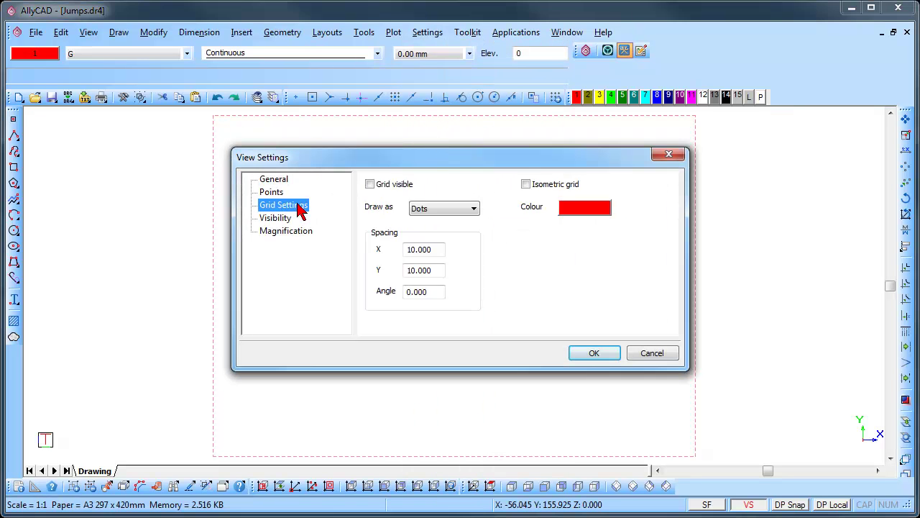
click(370, 185)
click(370, 184)
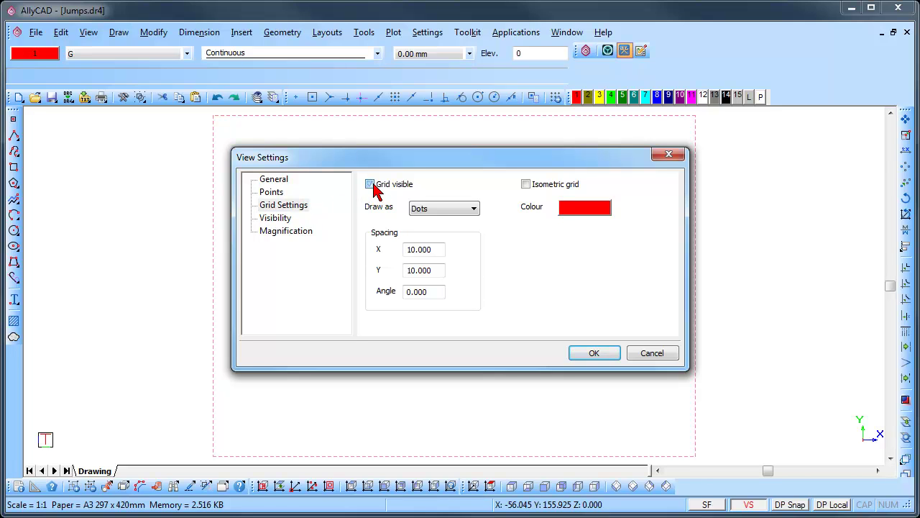
click(583, 353)
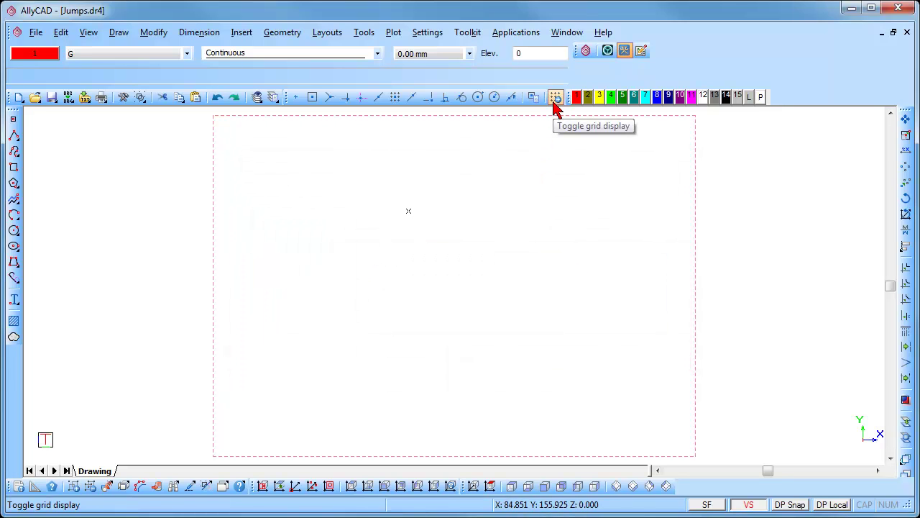
click(556, 98)
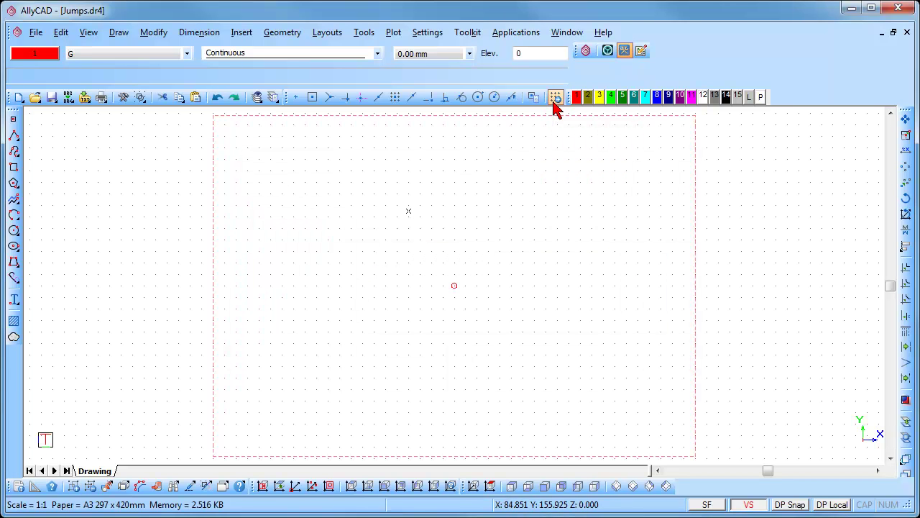
Step: Draw a line snapped to the grid points from X -100, Y 40 to X 30, Y -30
click(108, 34)
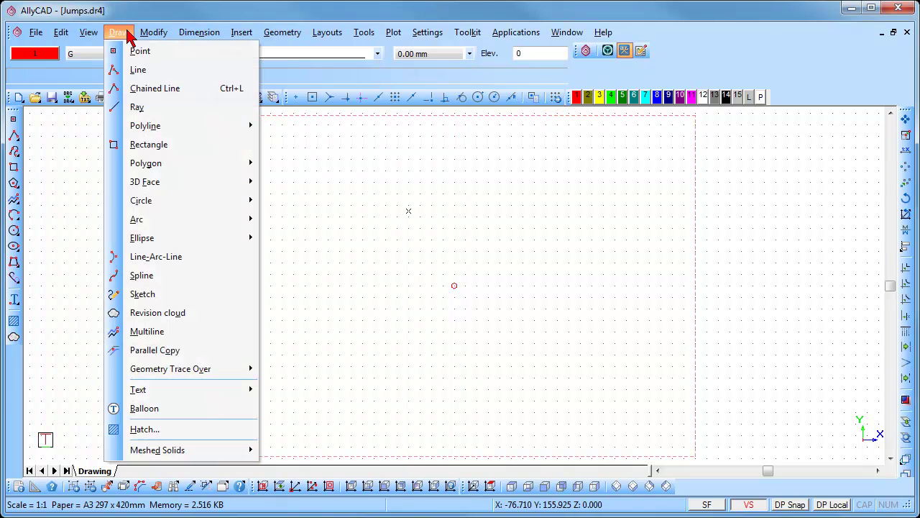
click(138, 69)
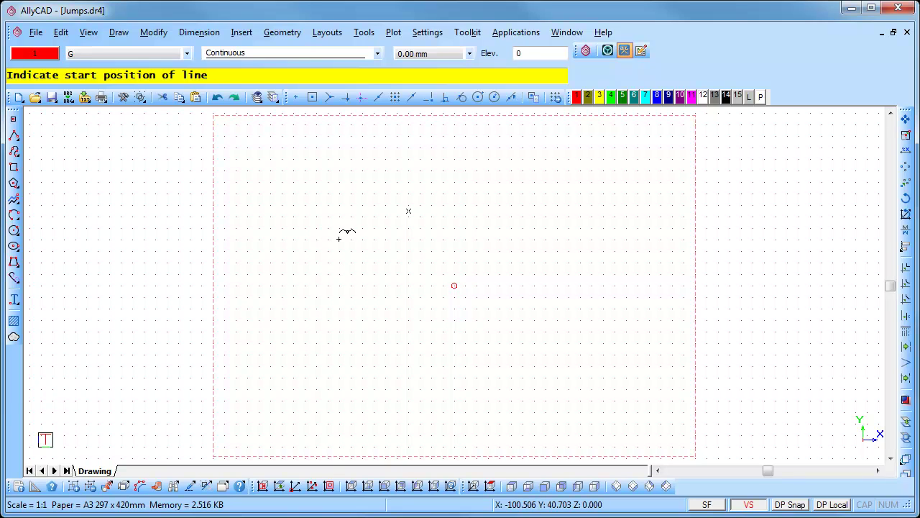
click(340, 239)
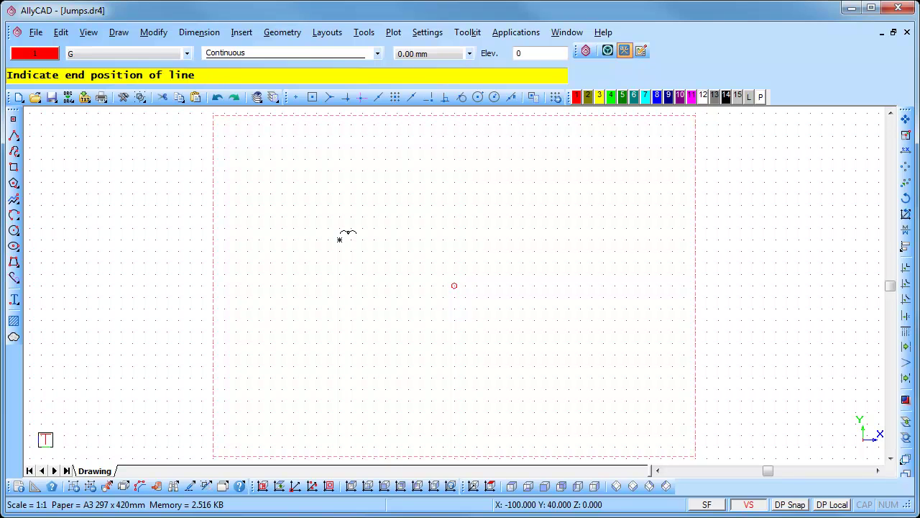
click(489, 320)
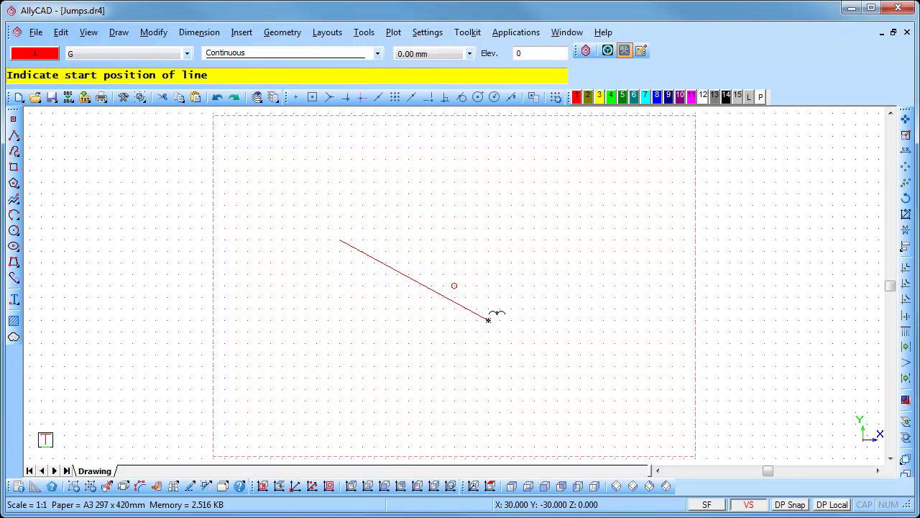
key(Escape)
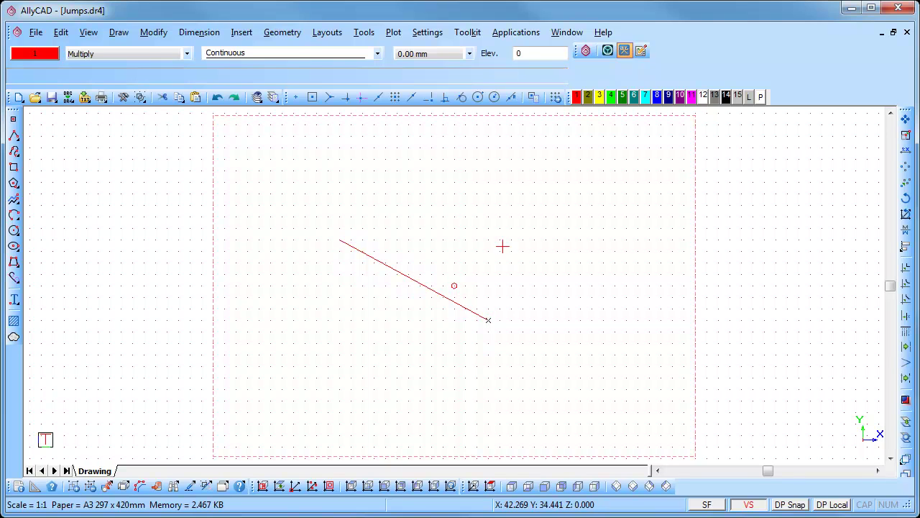
Step: Turn off the grid display and delete the slanted line
click(558, 102)
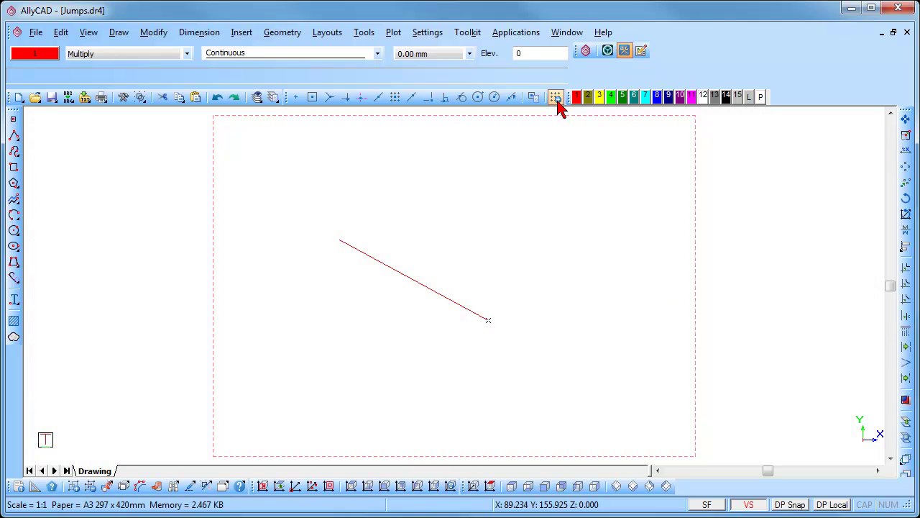
click(446, 295)
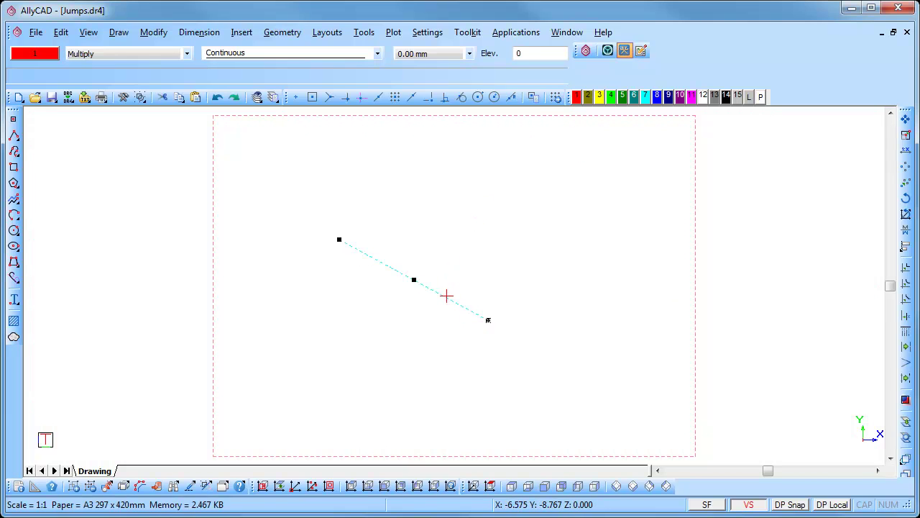
key(Delete)
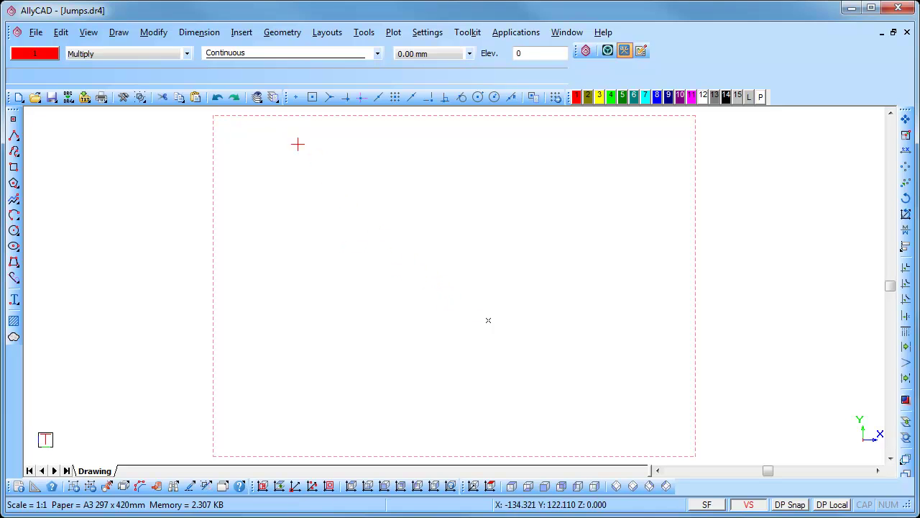
Step: Draw a large circle by centre and radius point, centred slightly left of the sheet's middle
click(119, 34)
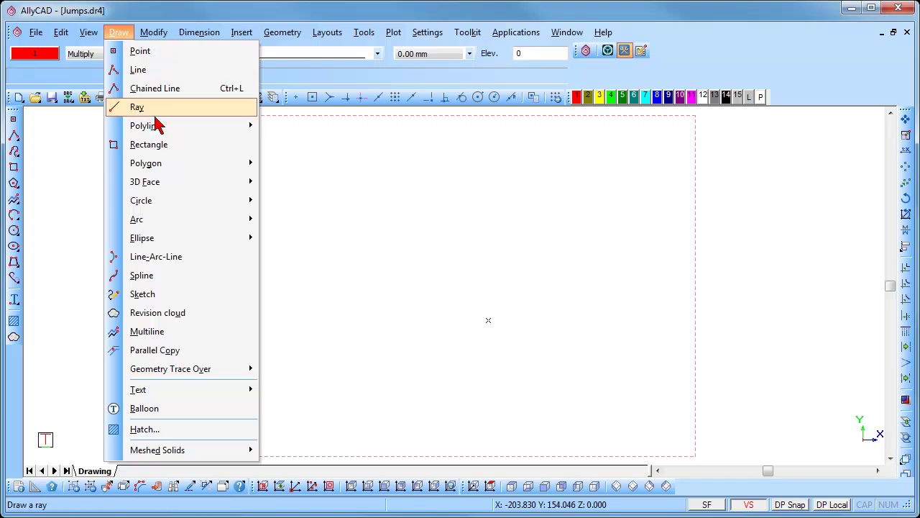
mouse_move(179, 199)
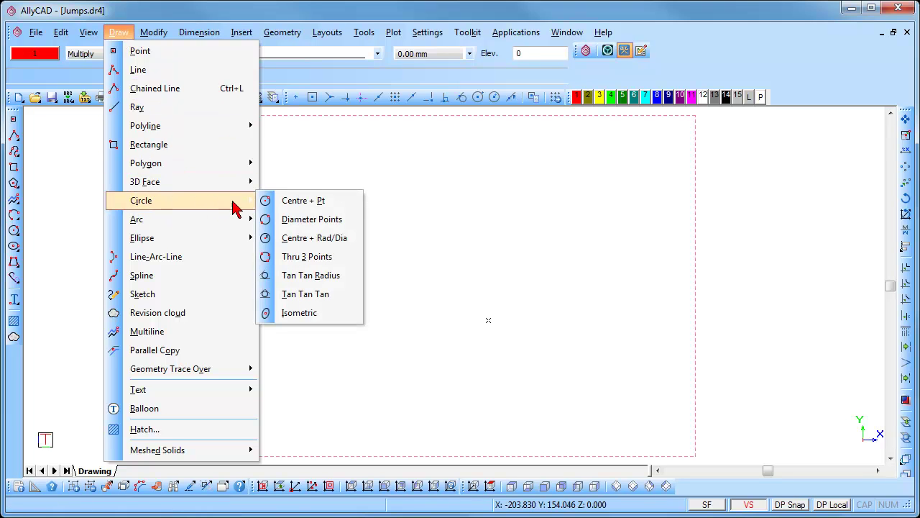
click(303, 201)
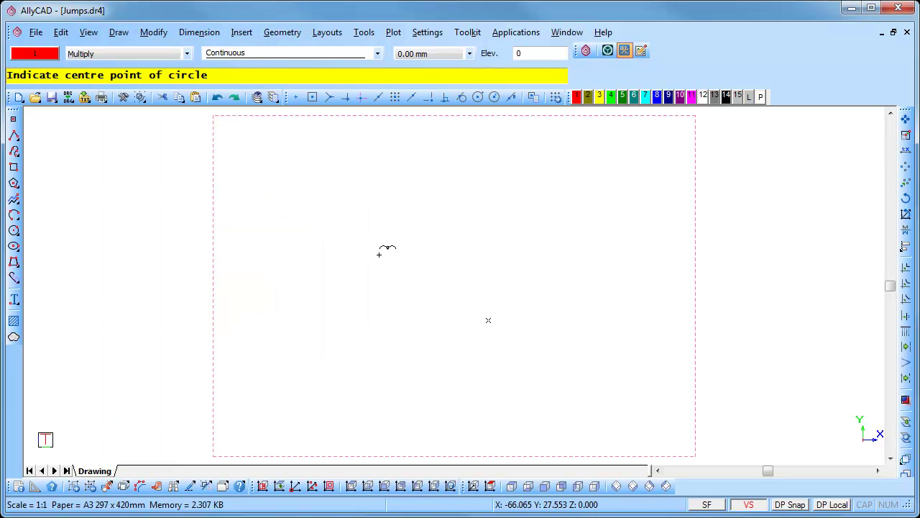
click(405, 283)
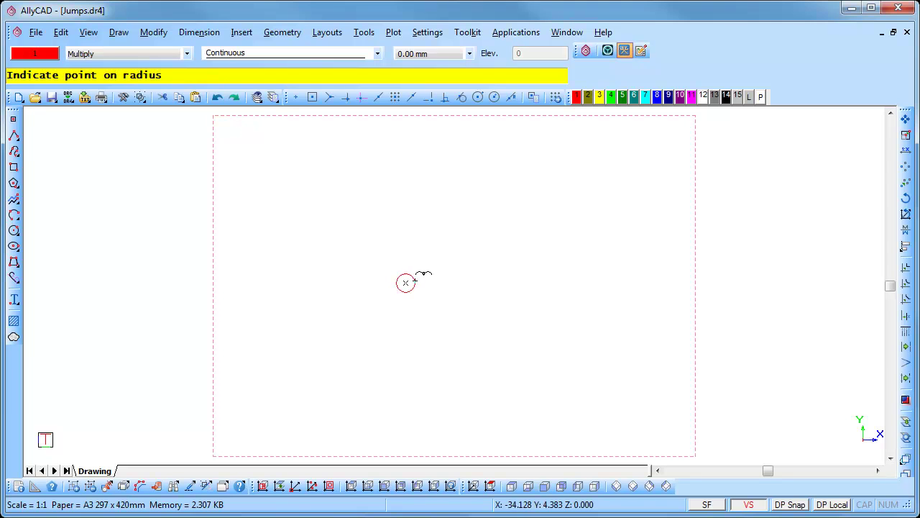
click(514, 251)
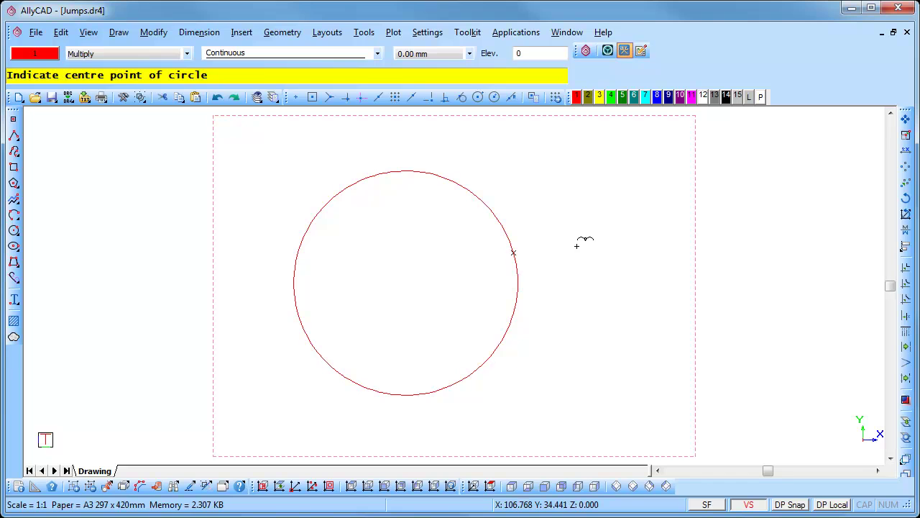
right_click(581, 246)
click(601, 260)
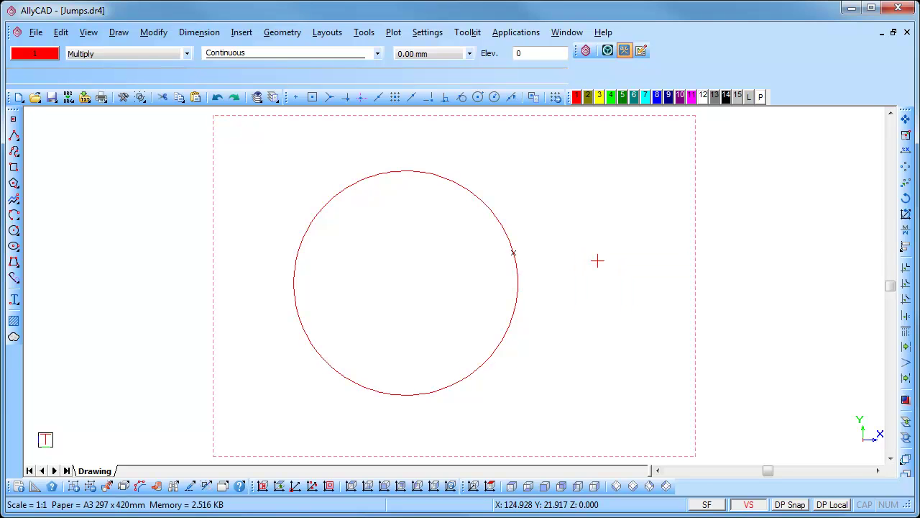